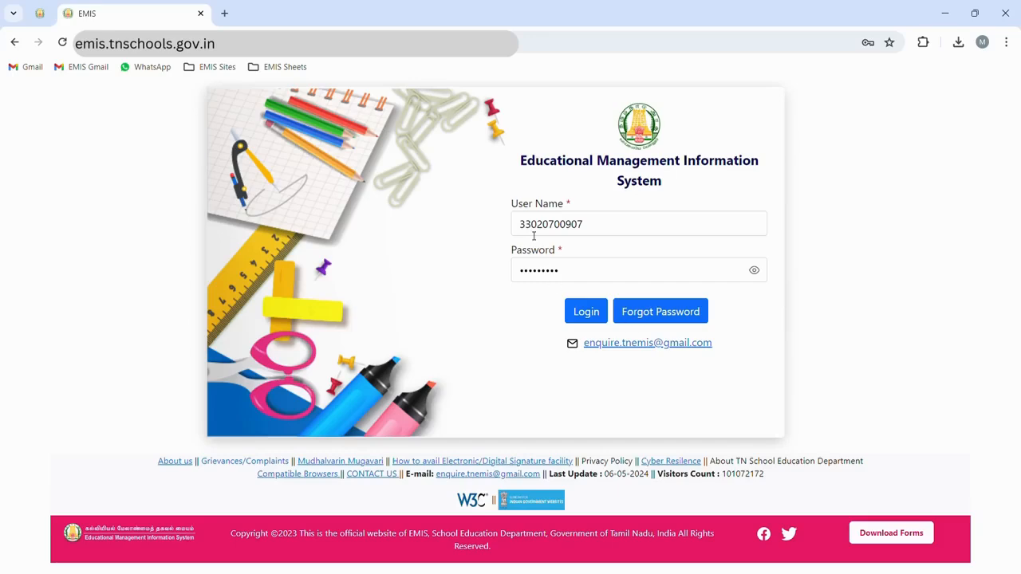
Log in to EMIS with the school's user name and password
left_click(587, 311)
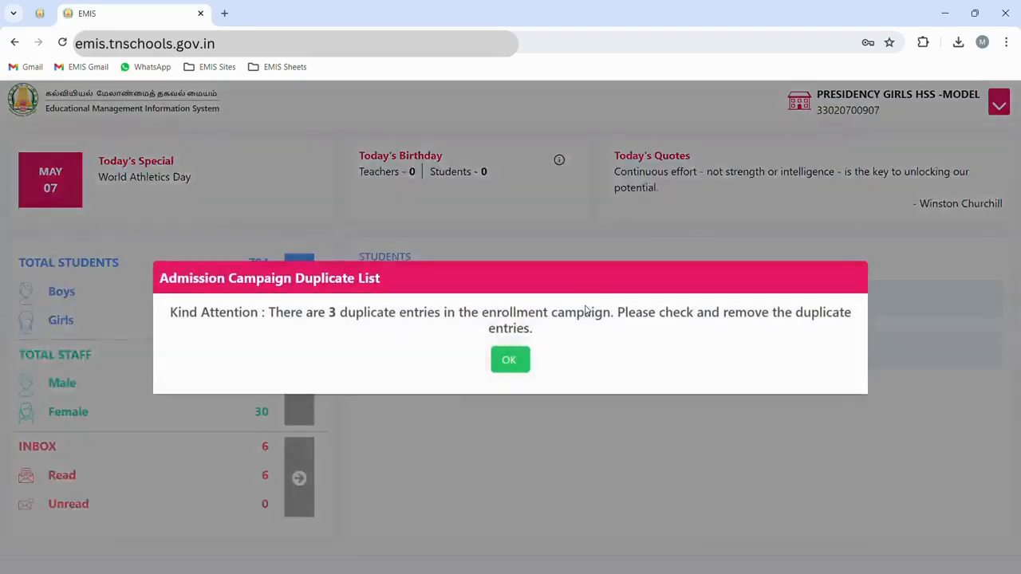
Dismiss the duplicate-entries notice and go to Student > Student List for Class I
left_click(514, 361)
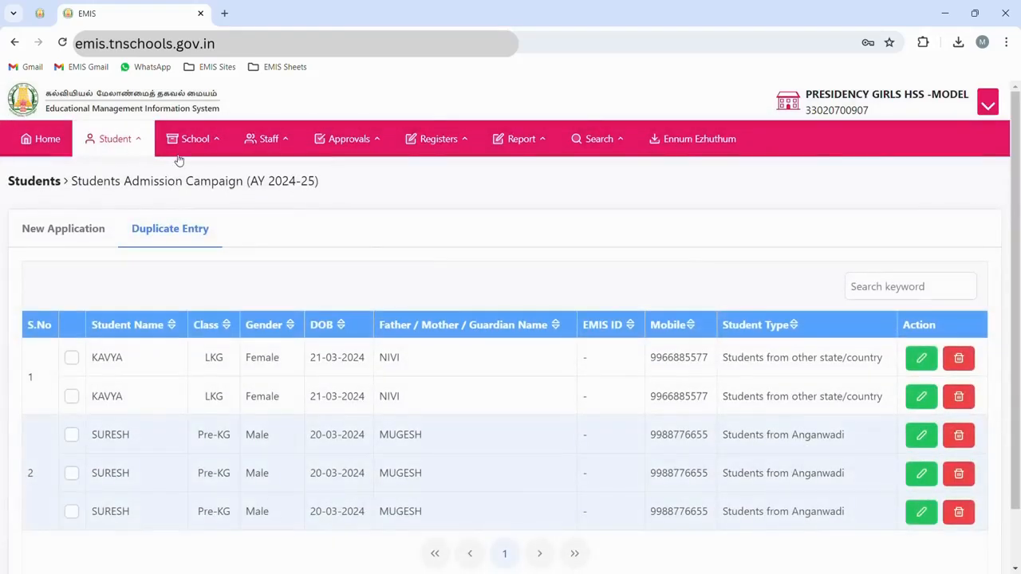
left_click(136, 137)
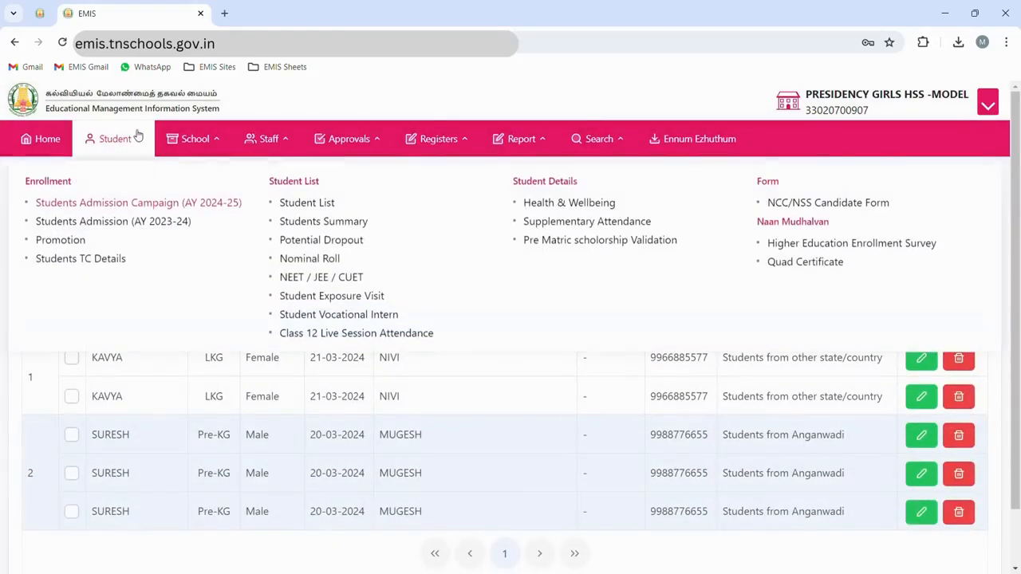
left_click(303, 204)
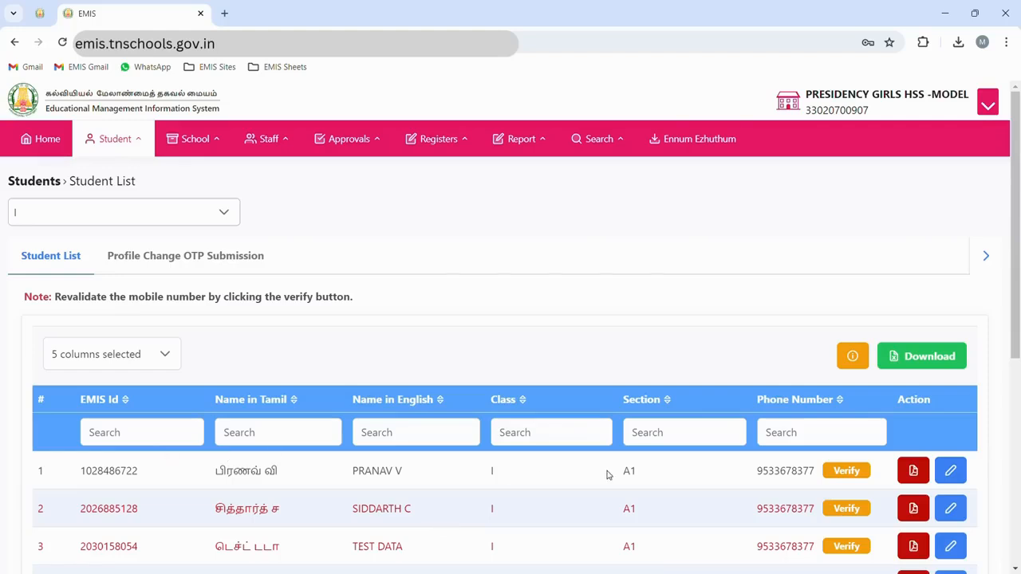
Verify the first student's mobile number as the father's using the received OTP
left_click(850, 478)
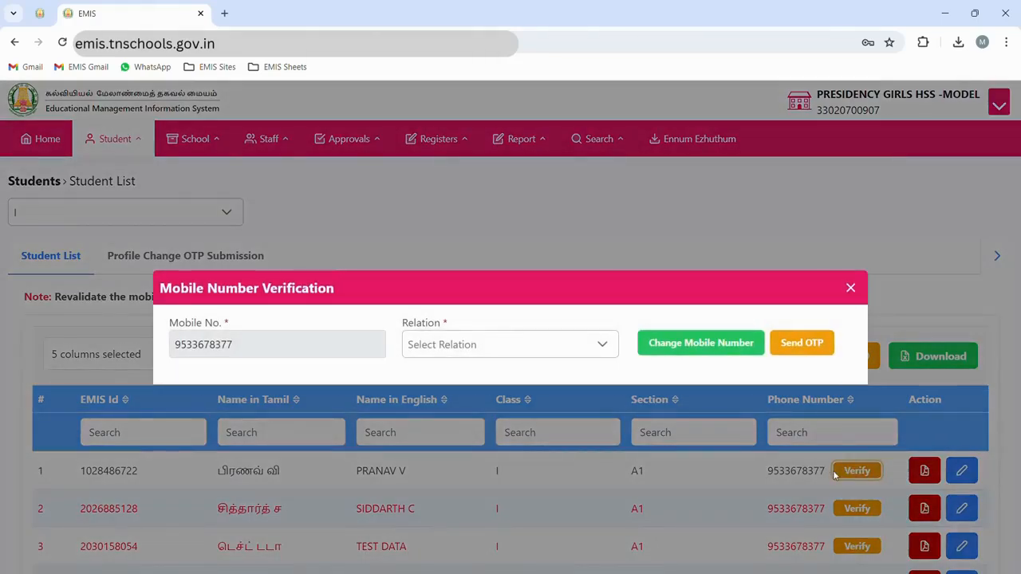
left_click_drag(233, 346, 174, 352)
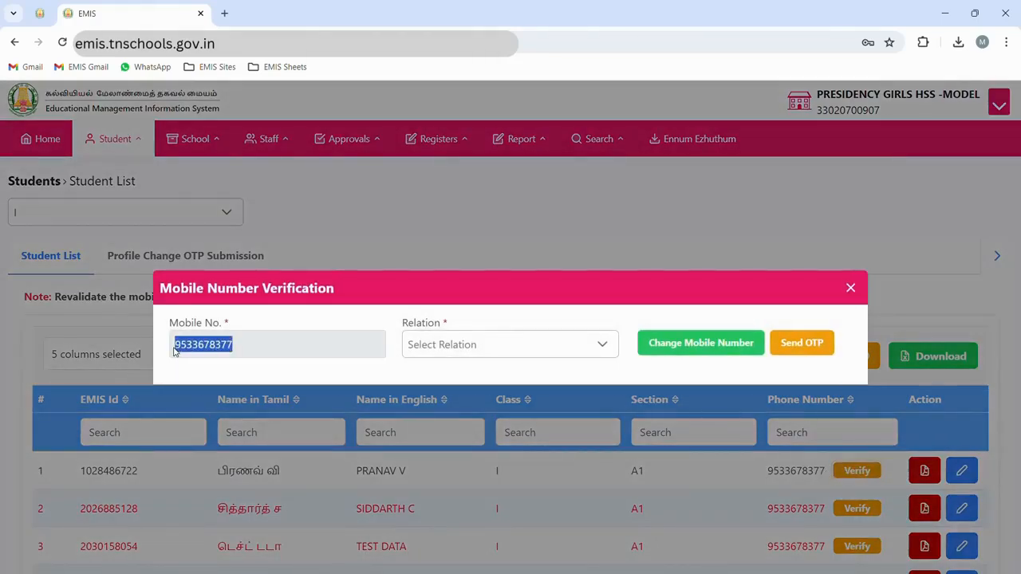
left_click(207, 355)
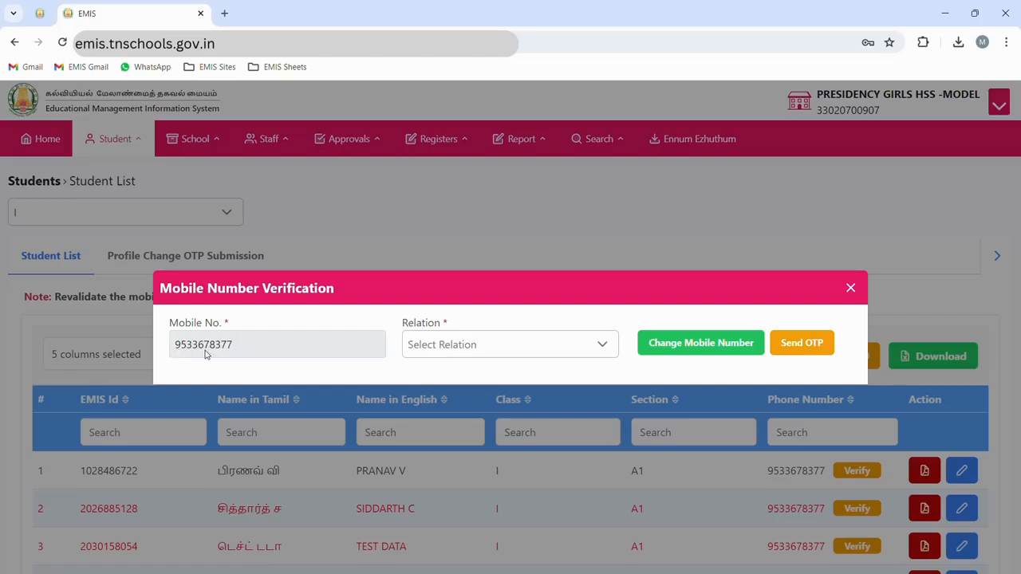
left_click(423, 355)
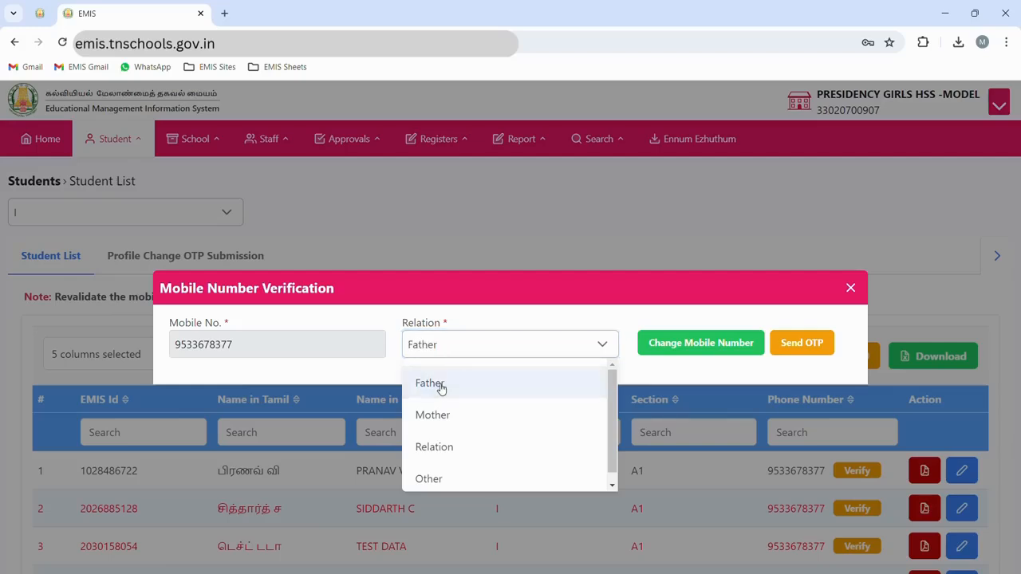
left_click(440, 389)
left_click(816, 347)
left_click(324, 352)
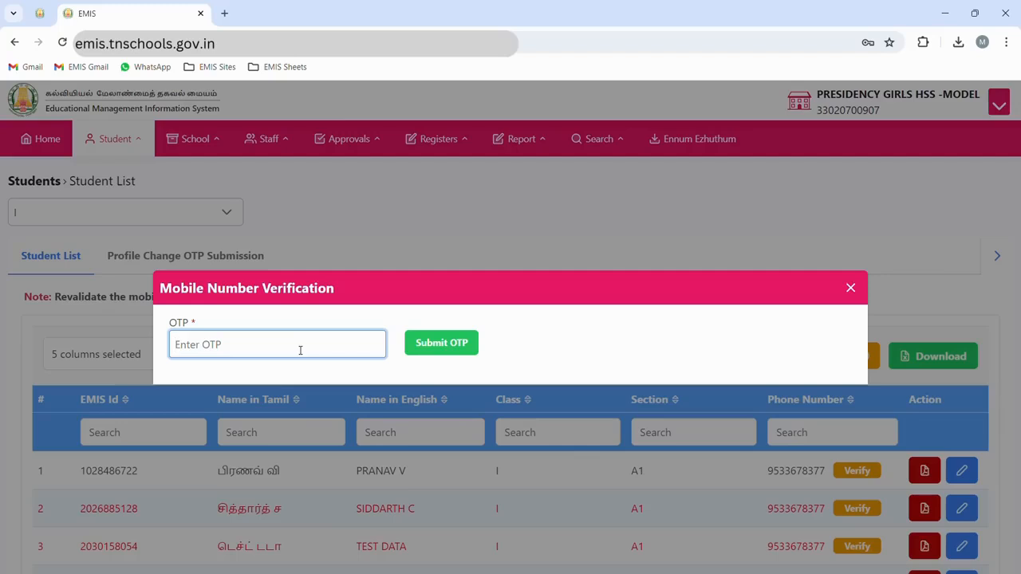
left_click(435, 341)
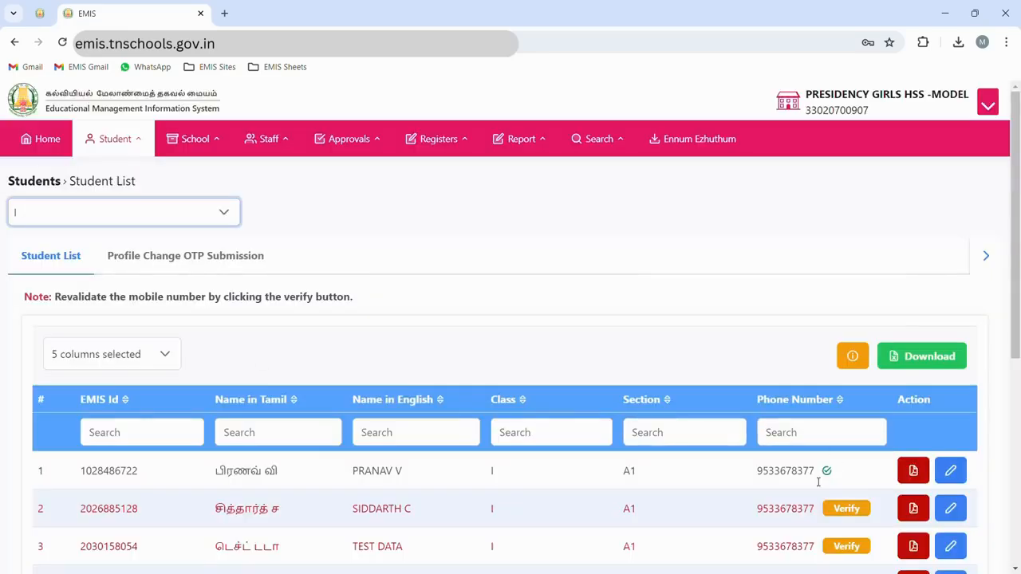
Confirm the first number shows verified, then start verifying the second student's number
left_click_drag(757, 470, 816, 470)
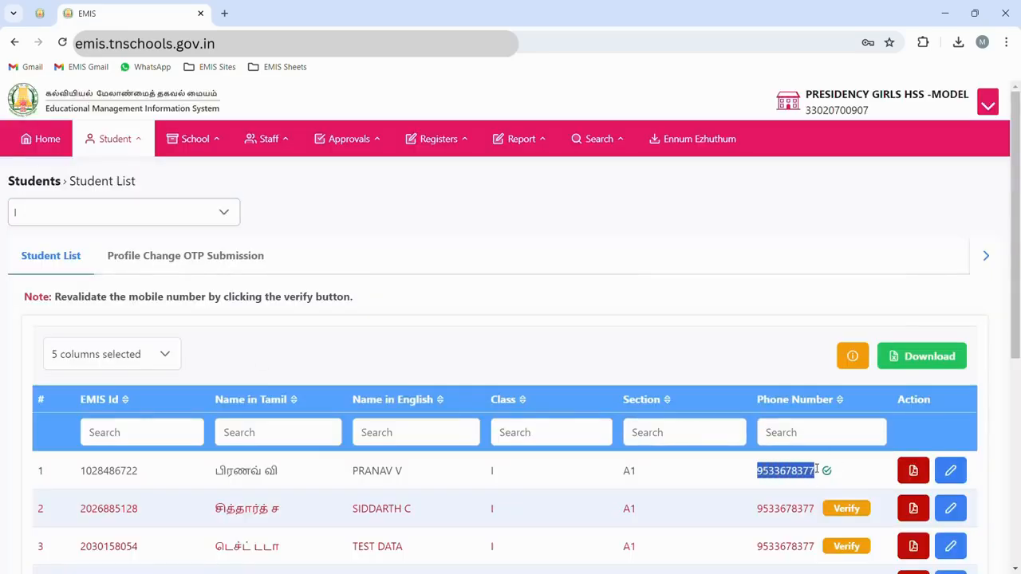
left_click(830, 472)
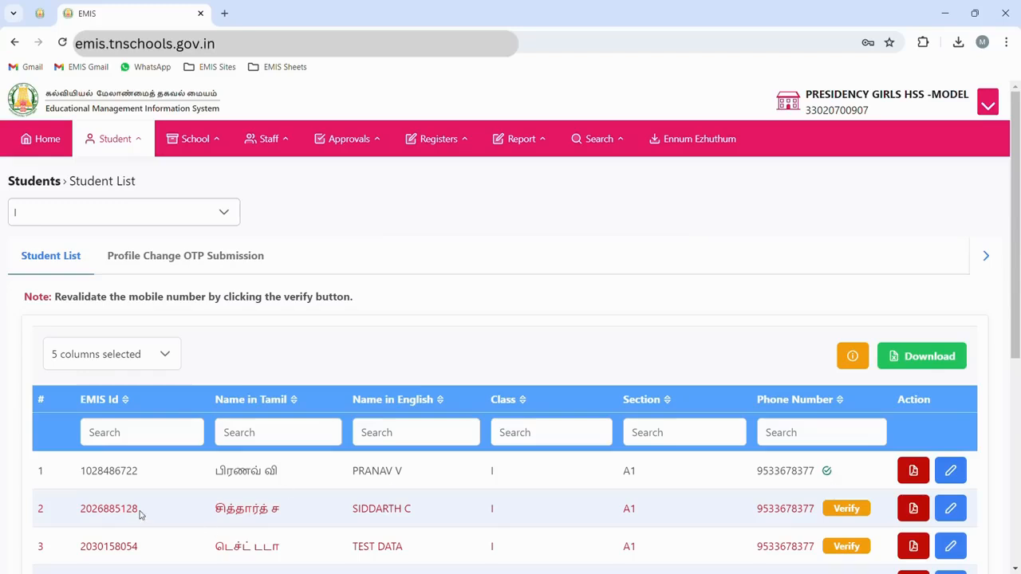
left_click_drag(355, 508, 422, 508)
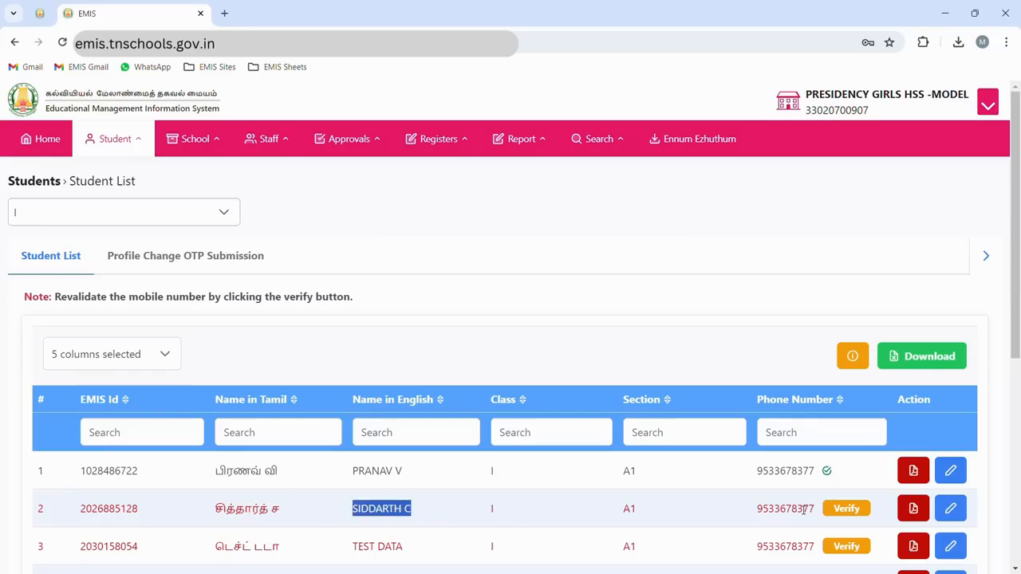
left_click(857, 510)
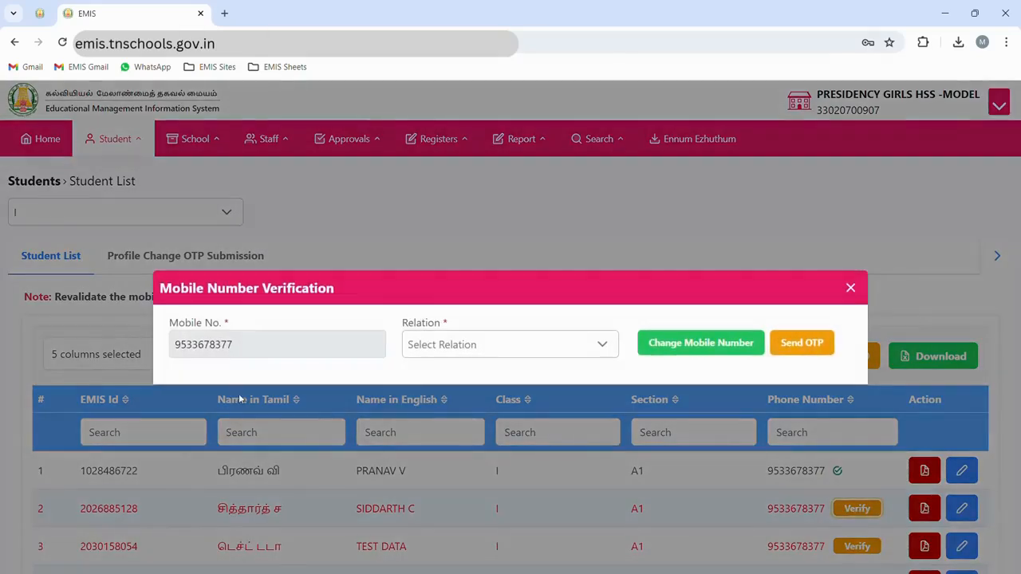
Replace the second student's mobile number with the parent's new number, relation Mother
left_click_drag(173, 345, 249, 351)
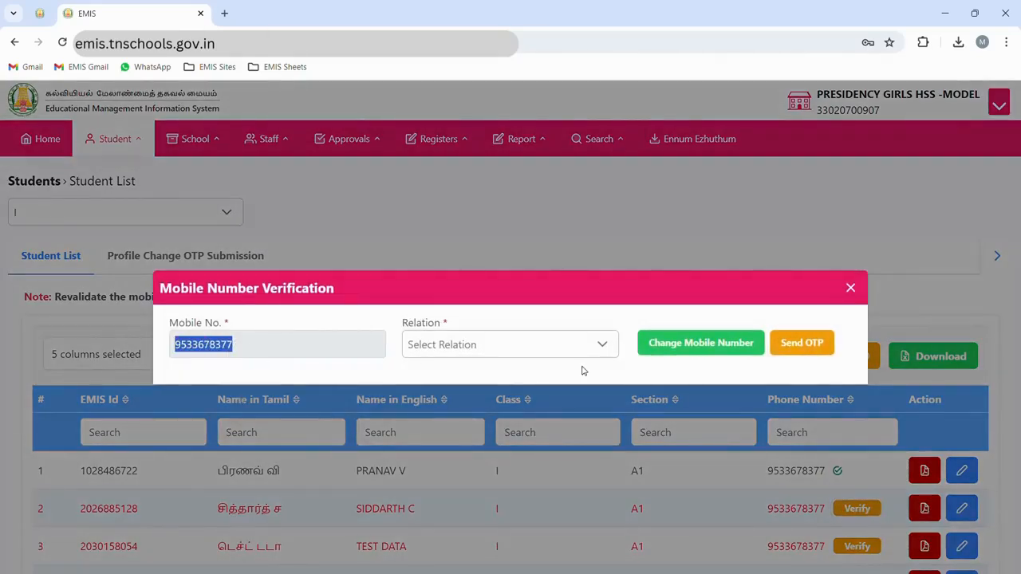
left_click(676, 349)
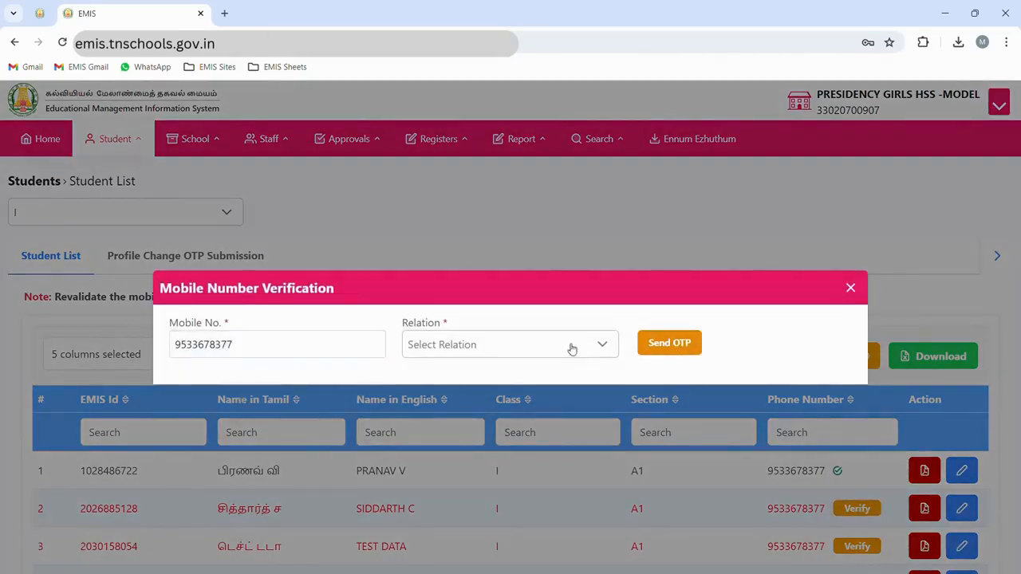
double_click(276, 345)
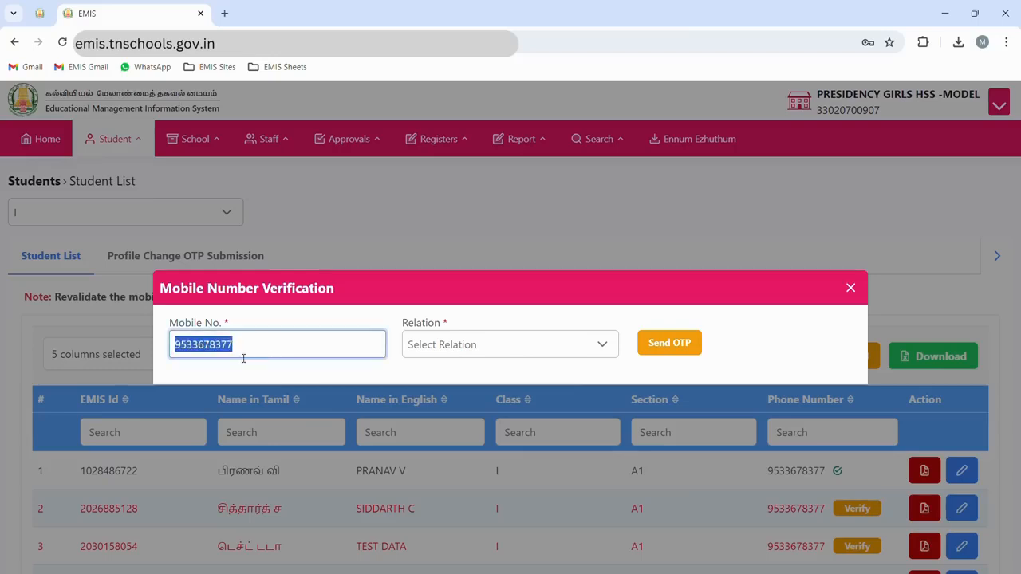
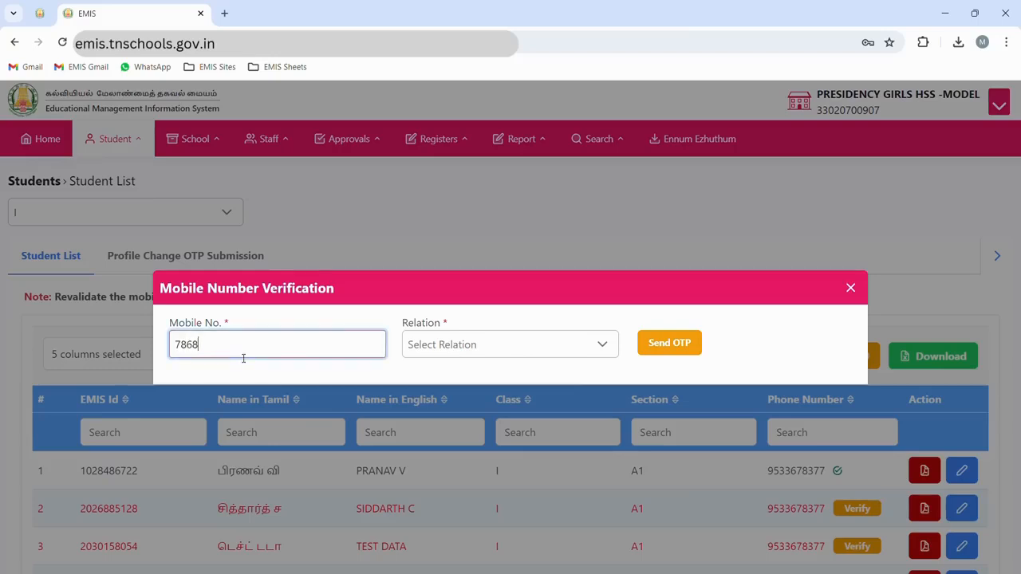
left_click(481, 349)
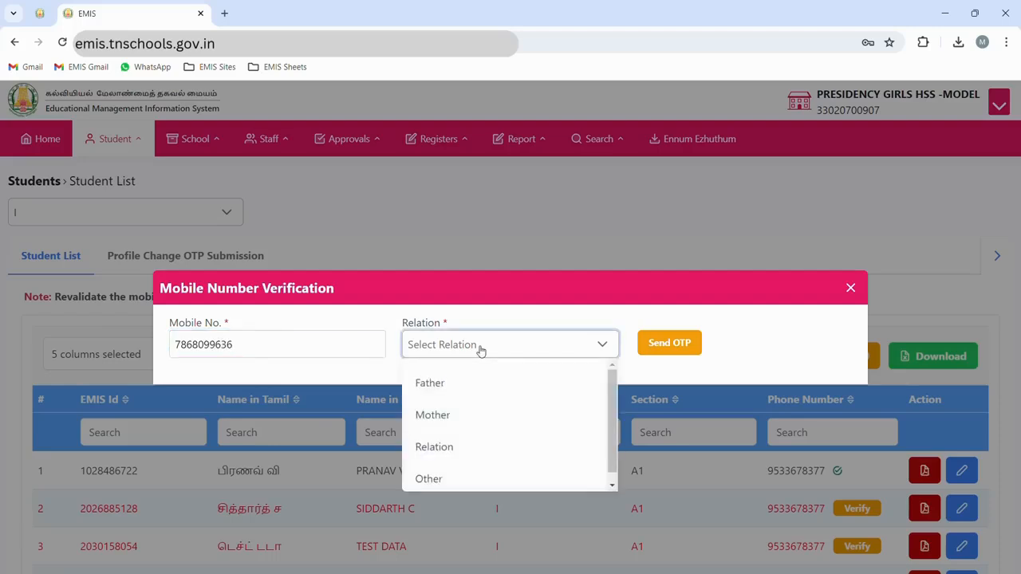
left_click(508, 414)
Send an OTP to the new number and submit the received code
left_click(665, 347)
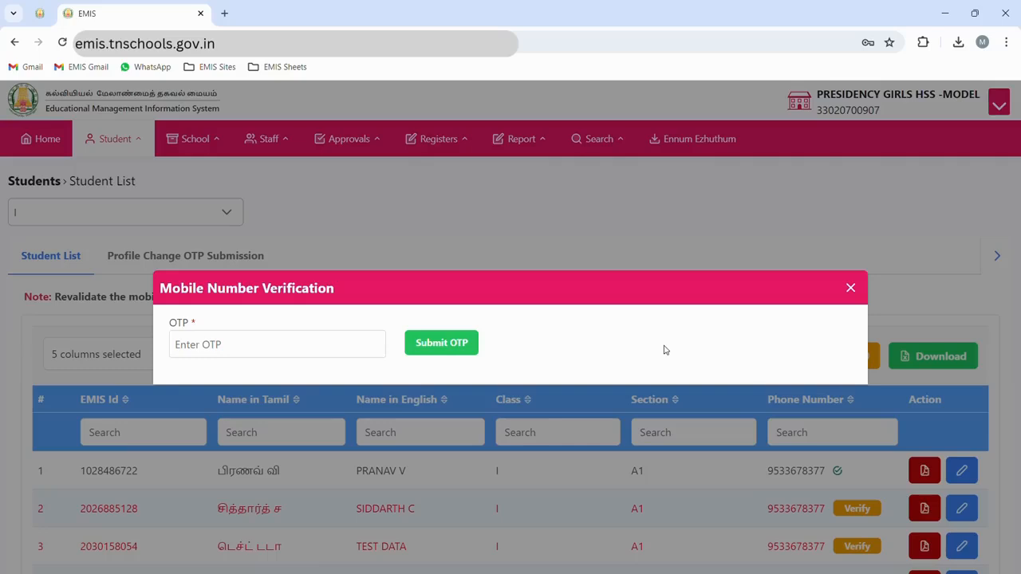
left_click(190, 347)
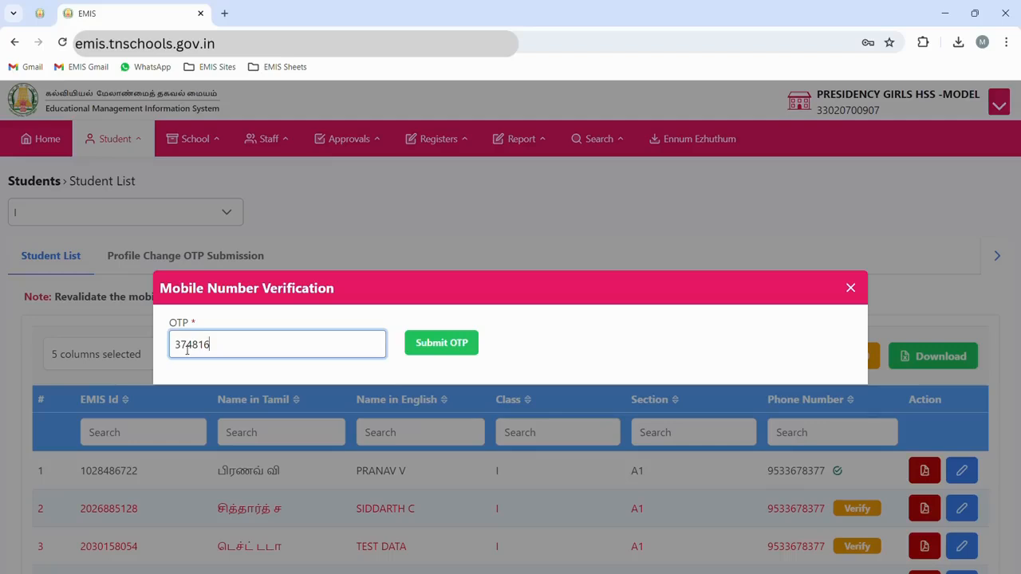
left_click(466, 351)
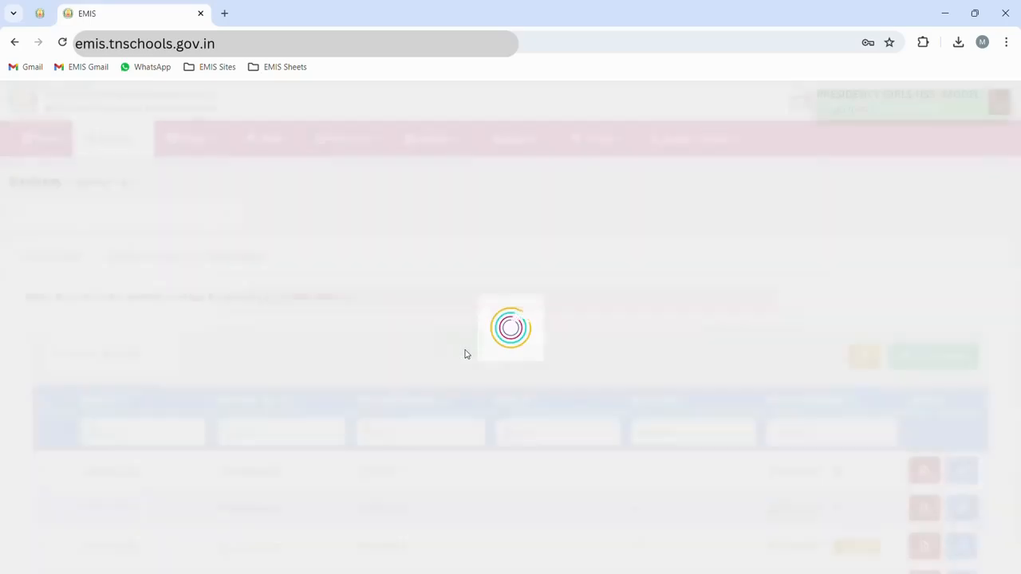
Review the verified numbers in the Student List, then open the first student's details record
scroll(447, 335, "down", 2)
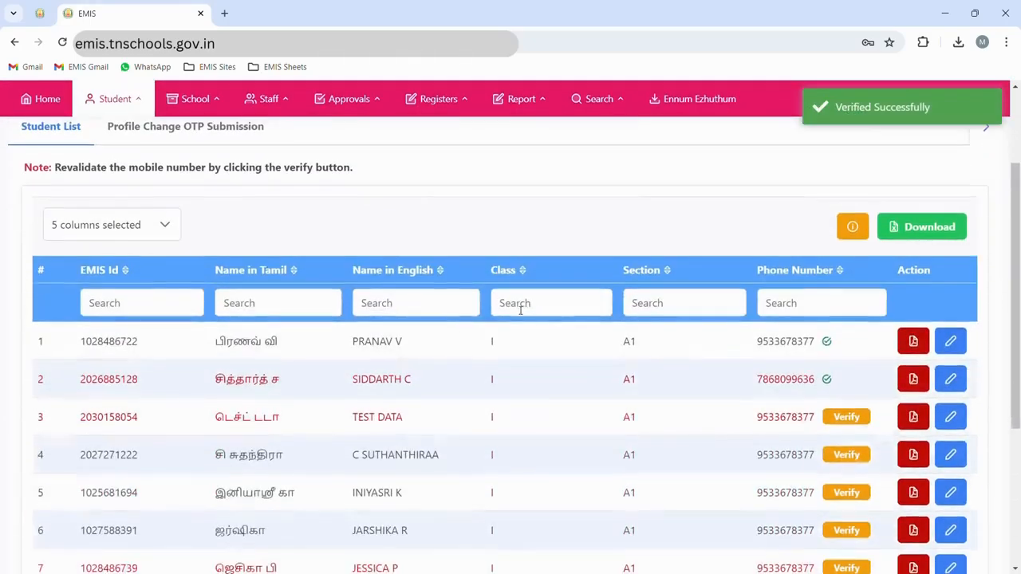
scroll(682, 354, "up", 1)
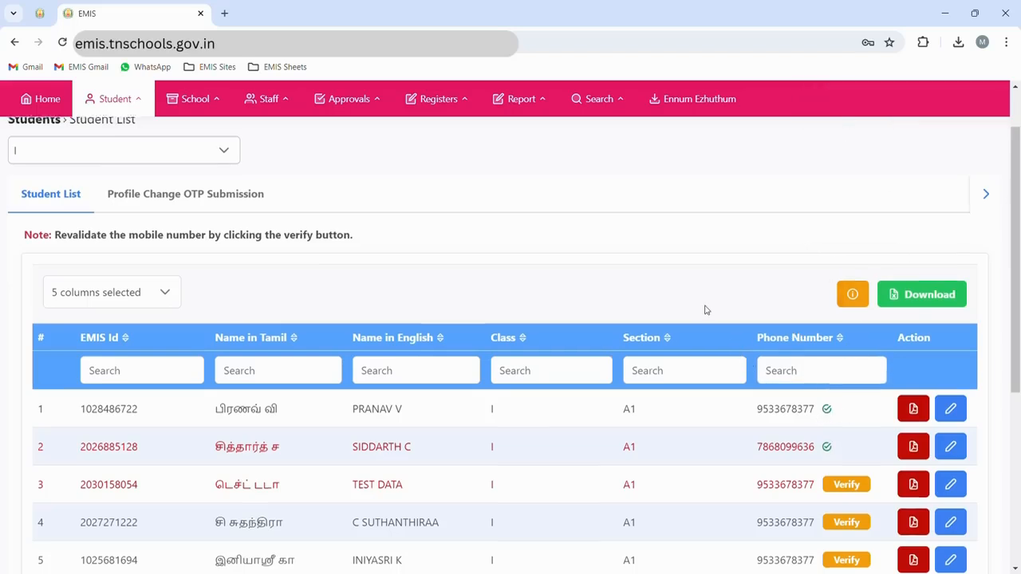
scroll(706, 309, "up", 1)
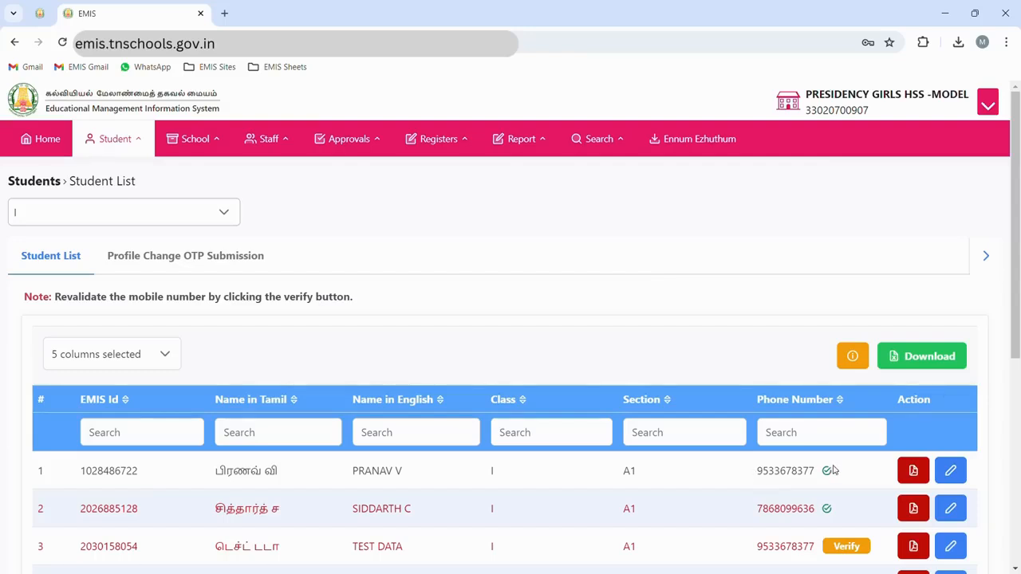
left_click_drag(754, 474, 822, 475)
scroll(825, 483, "down", 1)
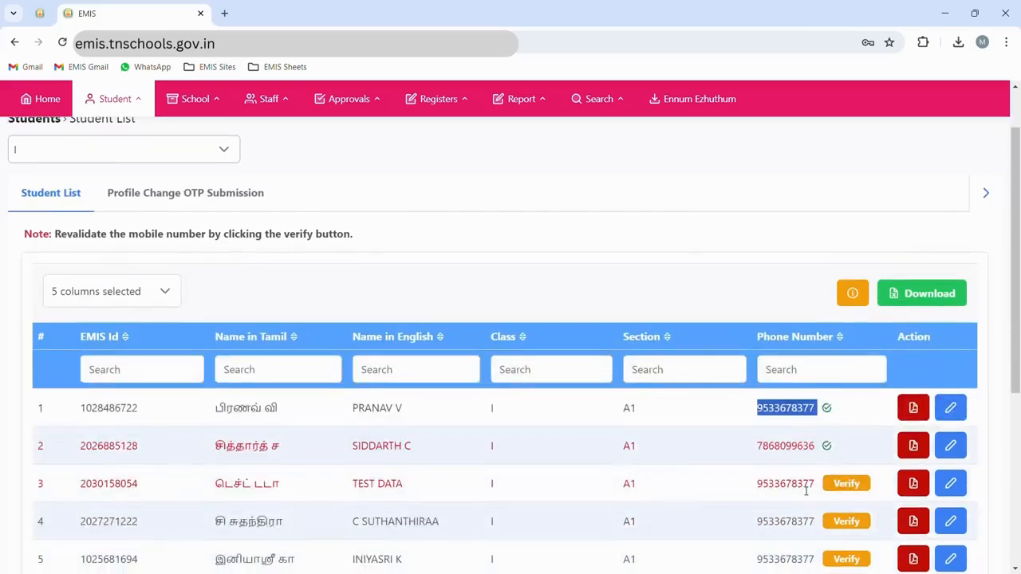
left_click_drag(756, 484, 837, 488)
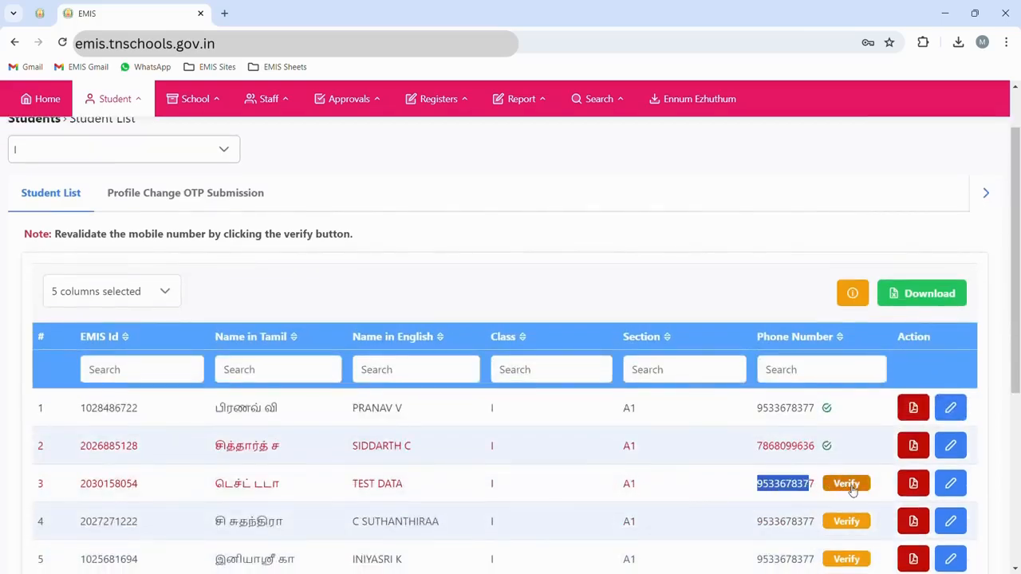
scroll(851, 489, "down", 3)
scroll(859, 386, "up", 4)
scroll(852, 398, "up", 1)
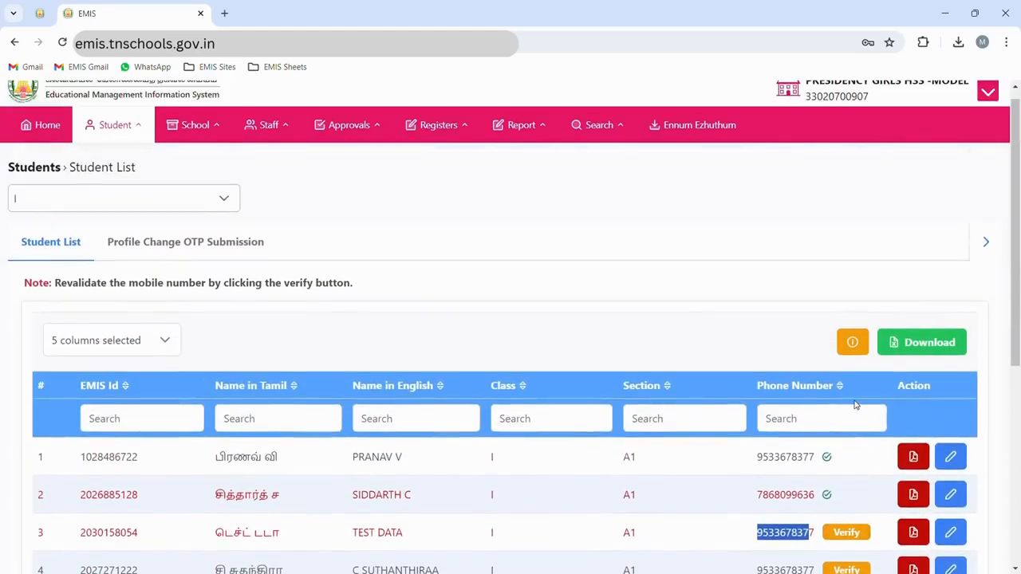
left_click(846, 471)
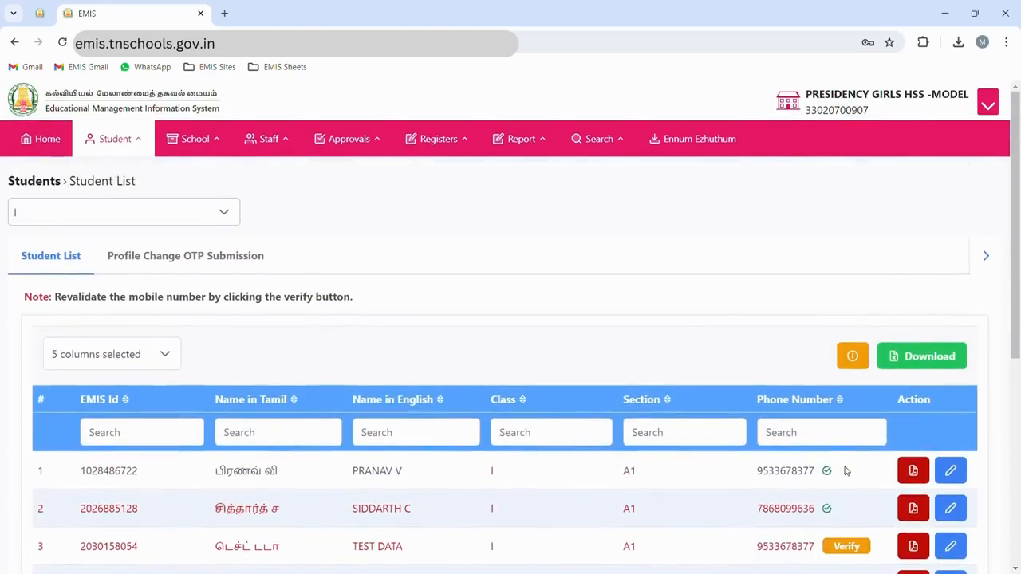
left_click(953, 471)
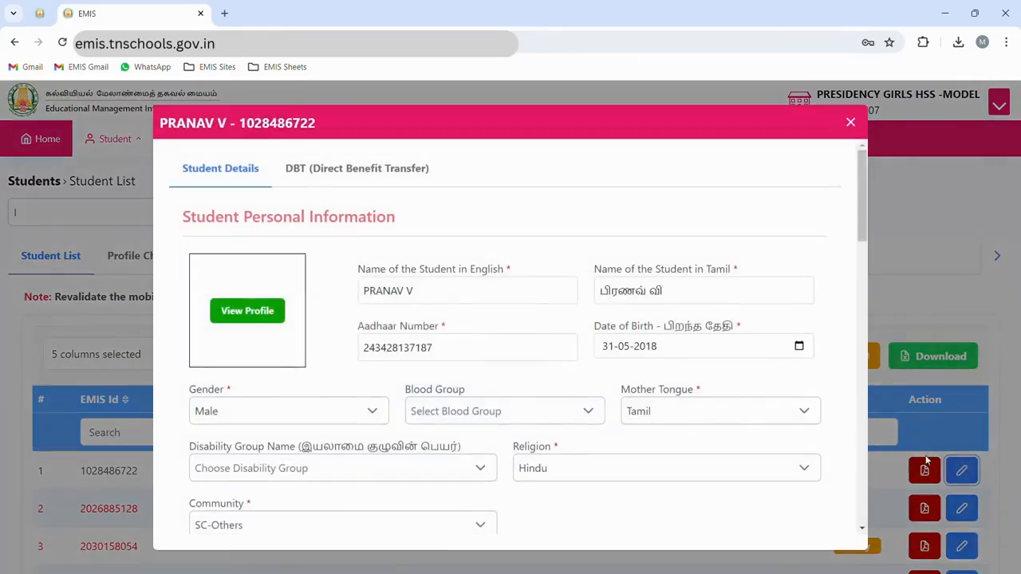
Check the stored mobile number, close the details, then open and cancel row 3's verification
scroll(344, 310, "down", 3)
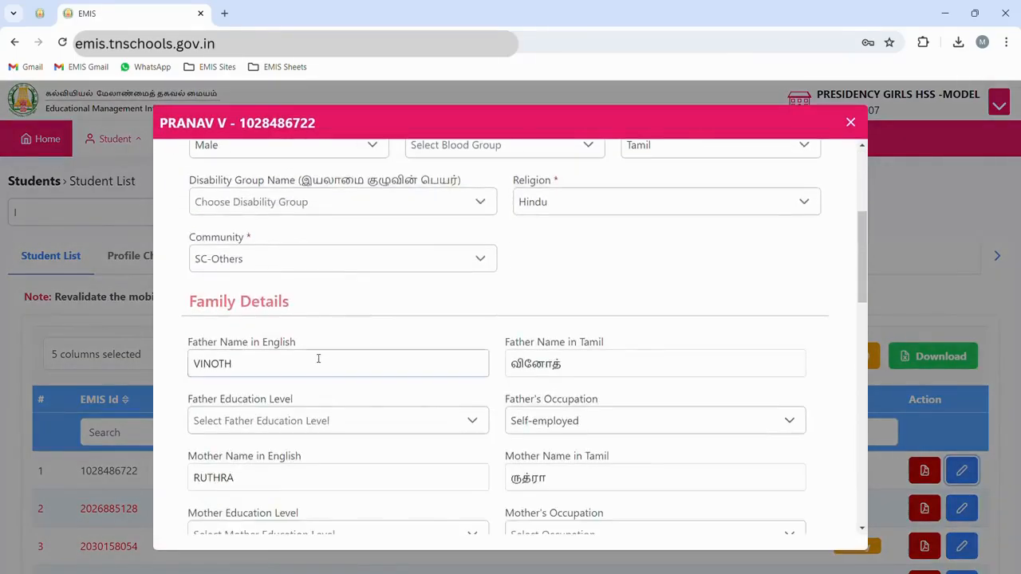
scroll(322, 357, "down", 5)
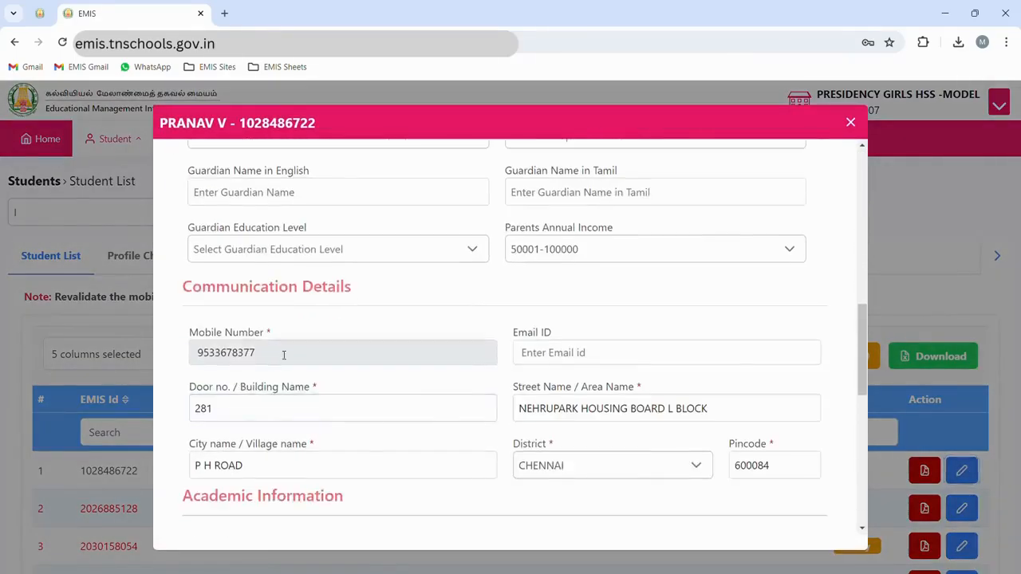
left_click(284, 354)
scroll(395, 429, "up", 1)
left_click_drag(266, 400, 171, 411)
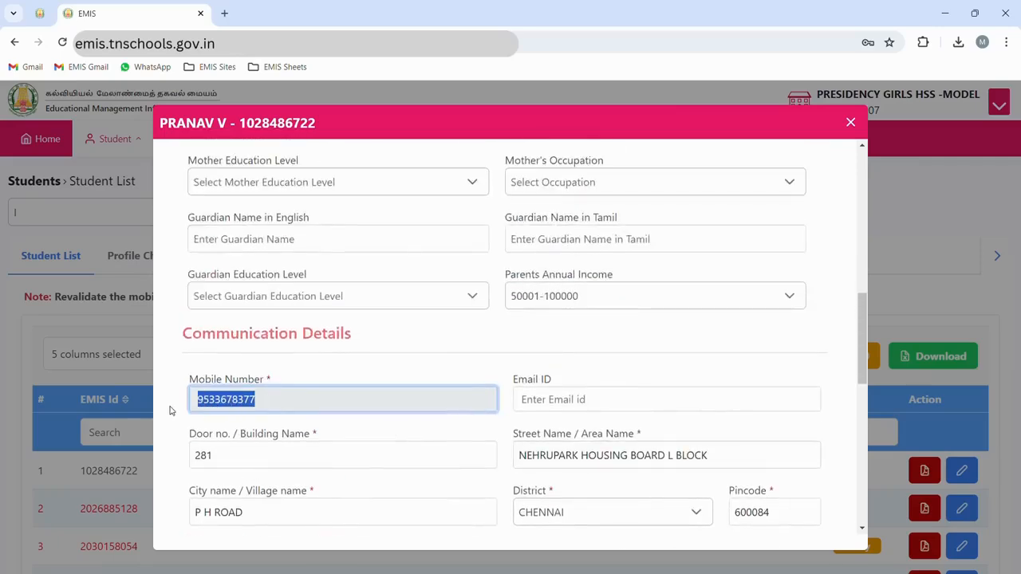
left_click(850, 122)
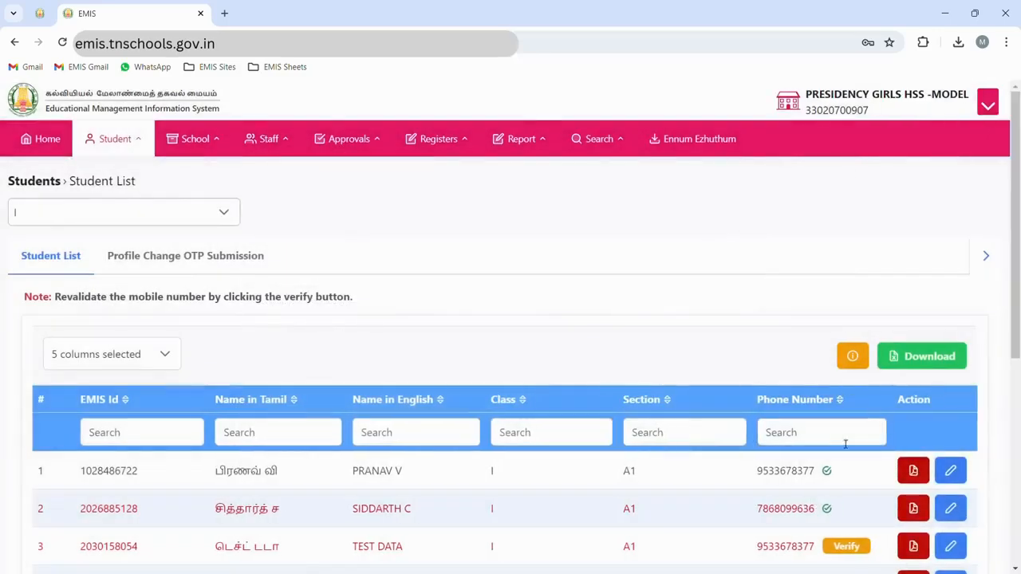
left_click(846, 546)
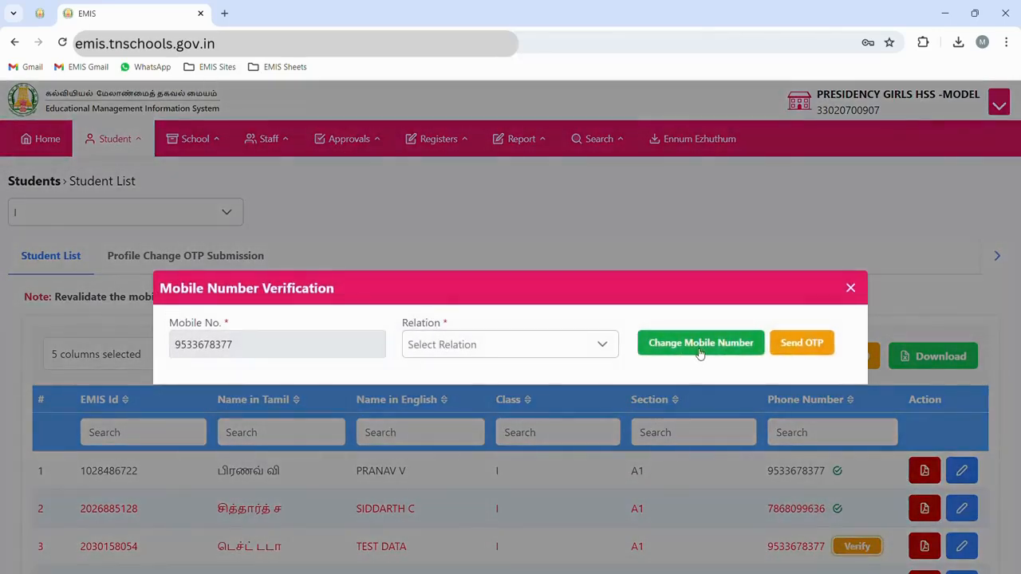
left_click(849, 289)
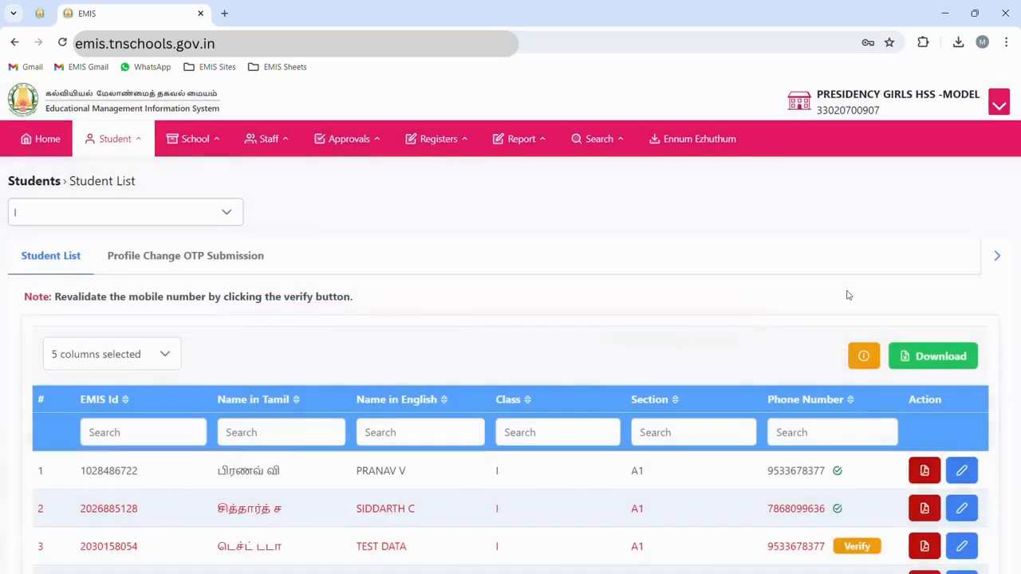